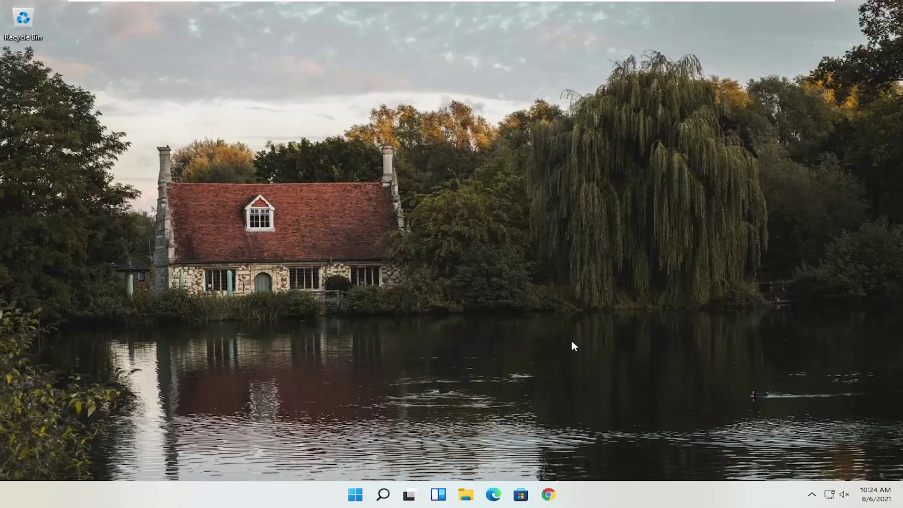
- Open Google Chrome in a maximized window and go to google.com
{"action": "left_click", "coordinate": [558, 498]}
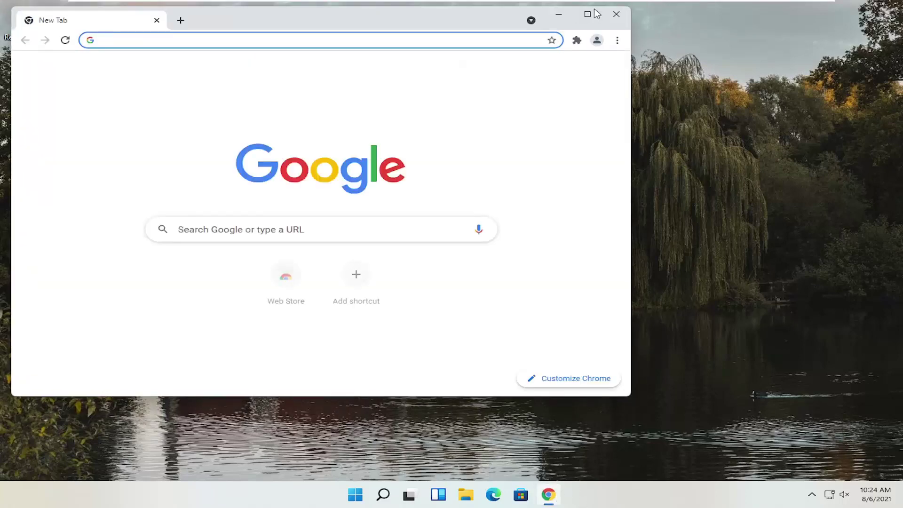
{"action": "double_click", "coordinate": [399, 18]}
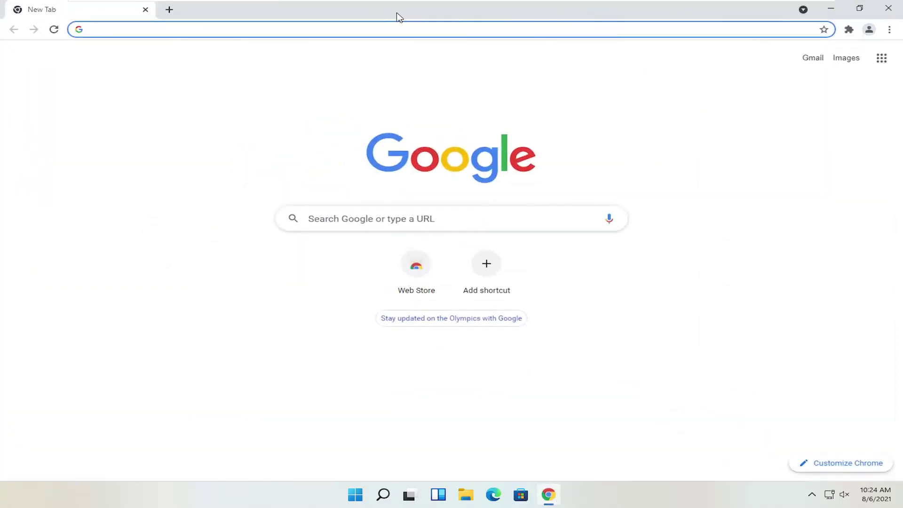
{"action": "type", "text": "google.com"}
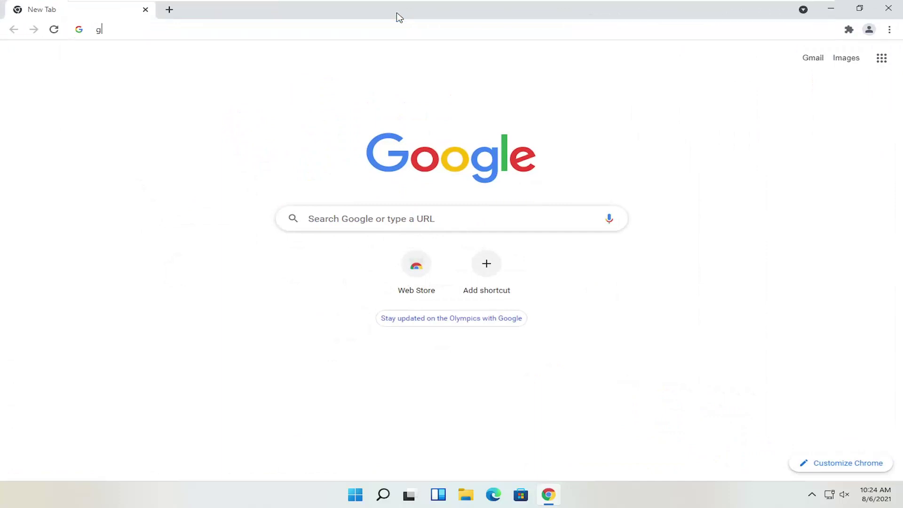
{"action": "key", "text": "Return"}
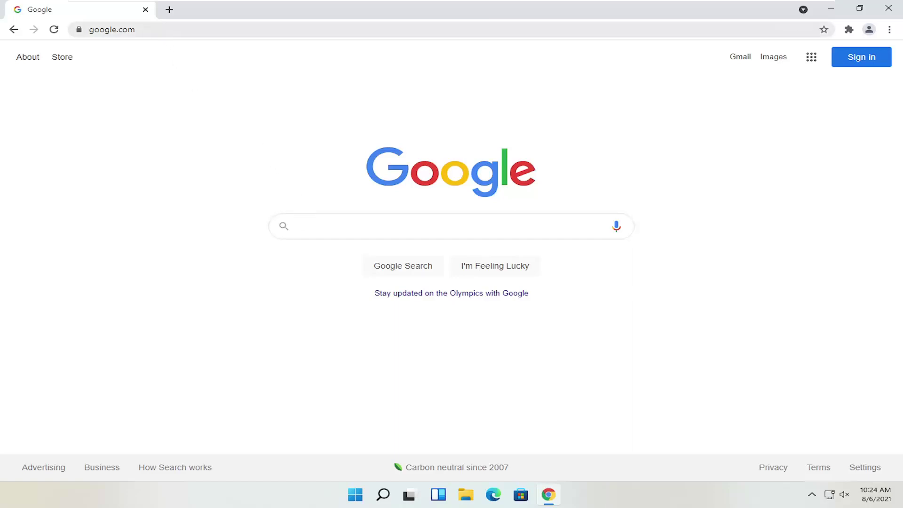
- Search the web for "canon printer drivers" and open the Canon U.S.A. Drivers & Downloads result
{"action": "key", "text": "ctrl+l"}
{"action": "type", "text": "canon printer drivers"}
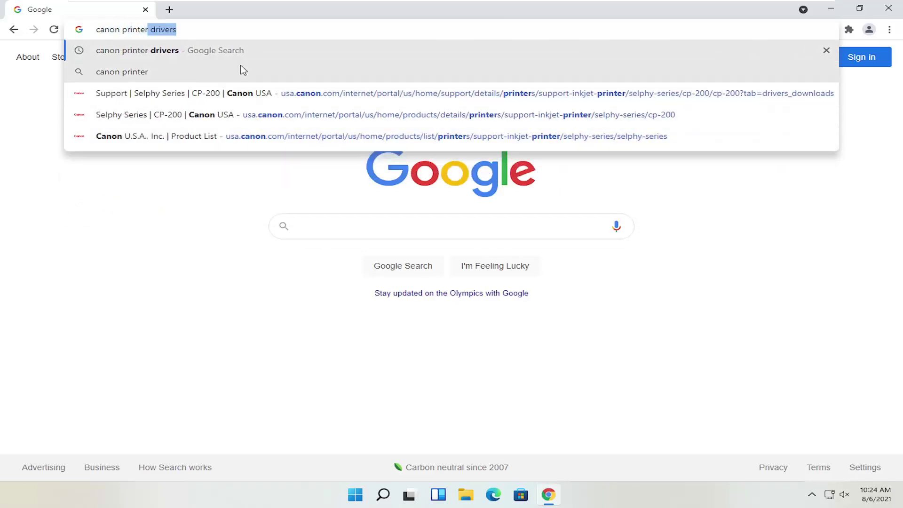
{"action": "left_click", "coordinate": [219, 50]}
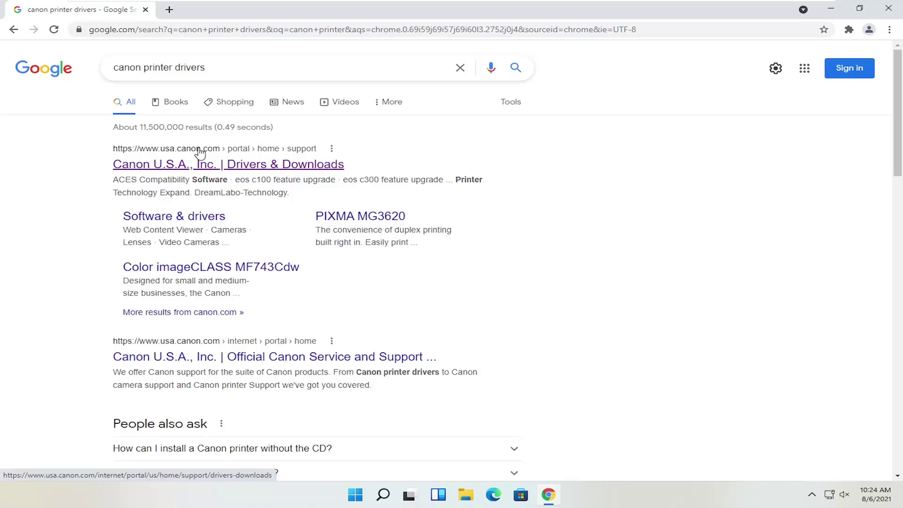
{"action": "left_click", "coordinate": [158, 167]}
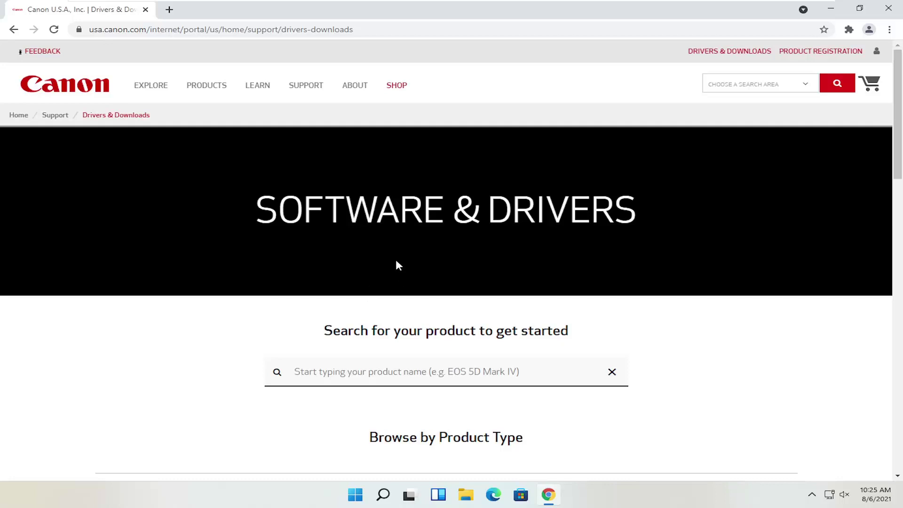
- Examine the device families offered under the Printers product type, and return to the product type overview
{"action": "scroll", "coordinate": [396, 261], "scroll_direction": "down", "scroll_amount": 1}
{"action": "scroll", "coordinate": [422, 286], "scroll_direction": "down", "scroll_amount": 1}
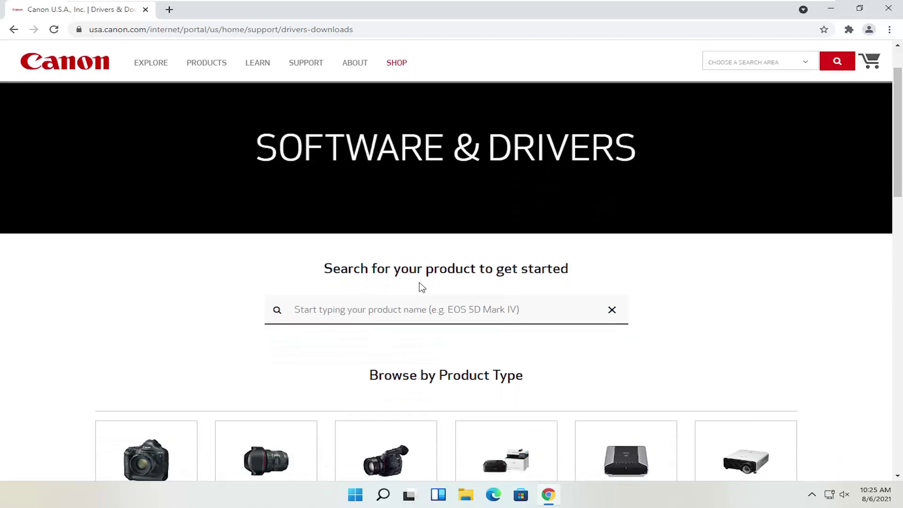
{"action": "left_click", "coordinate": [296, 278]}
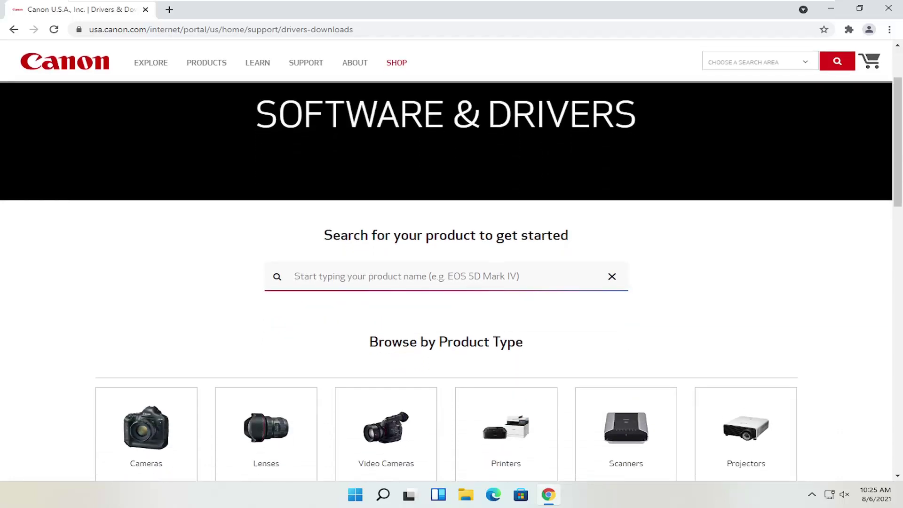
{"action": "scroll", "coordinate": [446, 277], "scroll_direction": "down", "scroll_amount": 2}
{"action": "scroll", "coordinate": [367, 224], "scroll_direction": "down", "scroll_amount": 2}
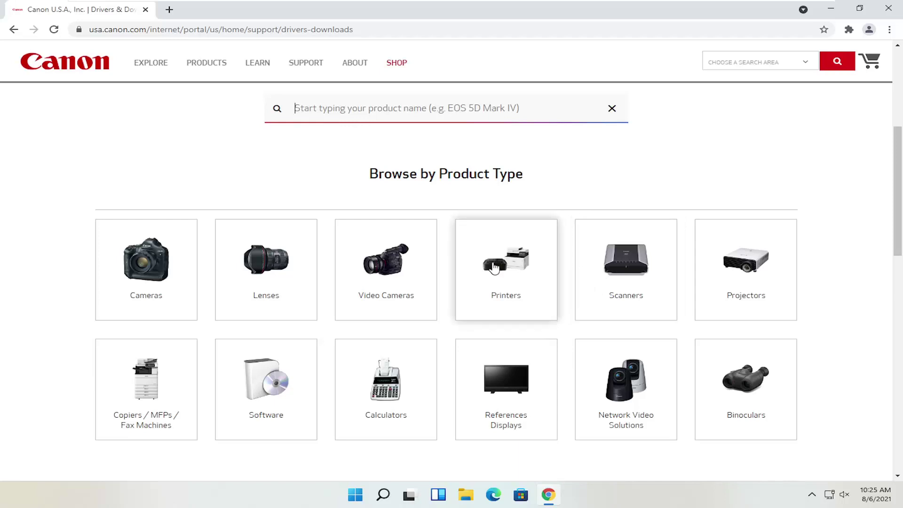
{"action": "left_click", "coordinate": [515, 271]}
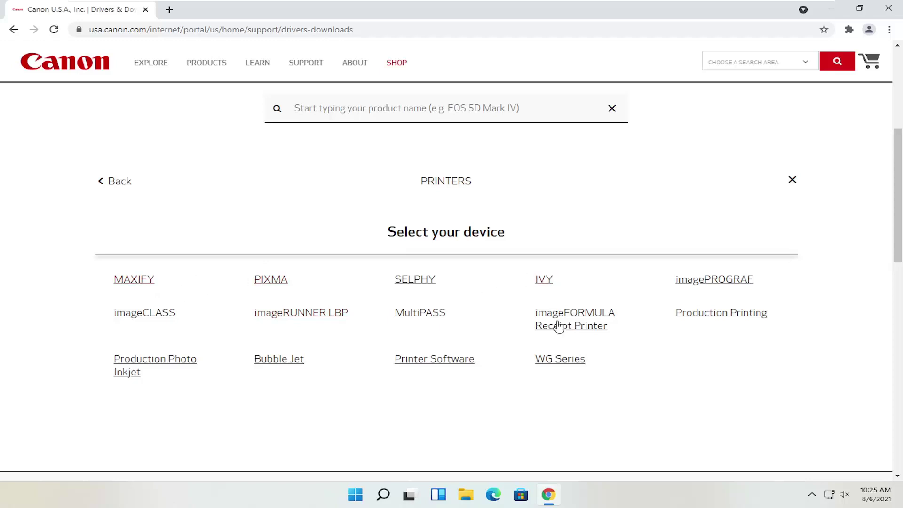
{"action": "left_click", "coordinate": [119, 183]}
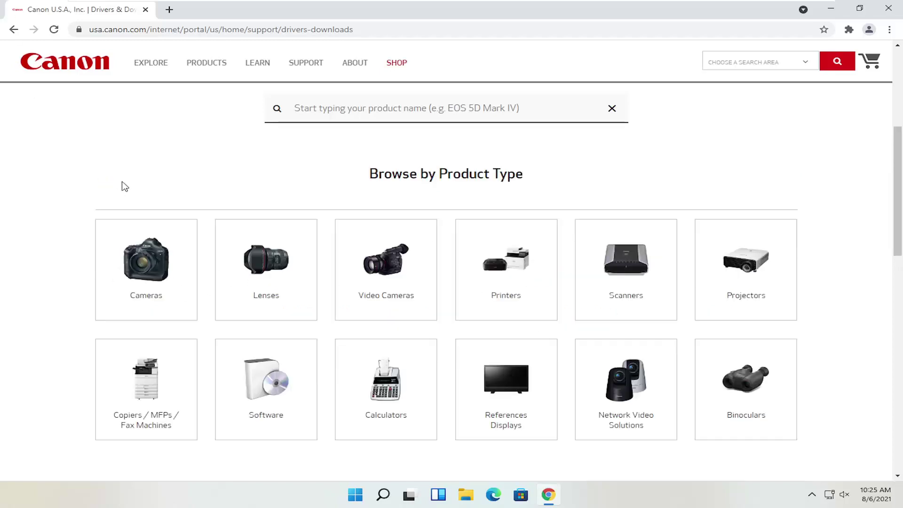
- Examine the device families offered under the Scanners product type, and go back to the overview
{"action": "left_click", "coordinate": [649, 272]}
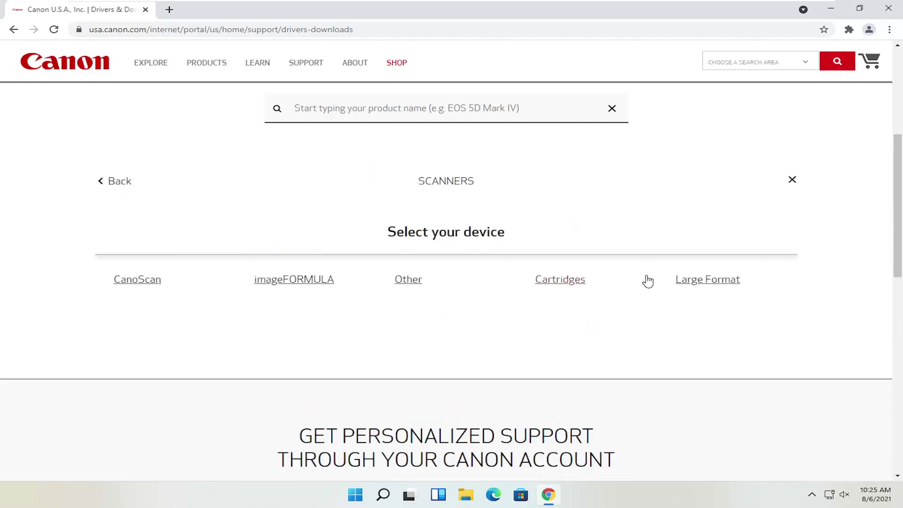
{"action": "scroll", "coordinate": [235, 301], "scroll_direction": "up", "scroll_amount": 1}
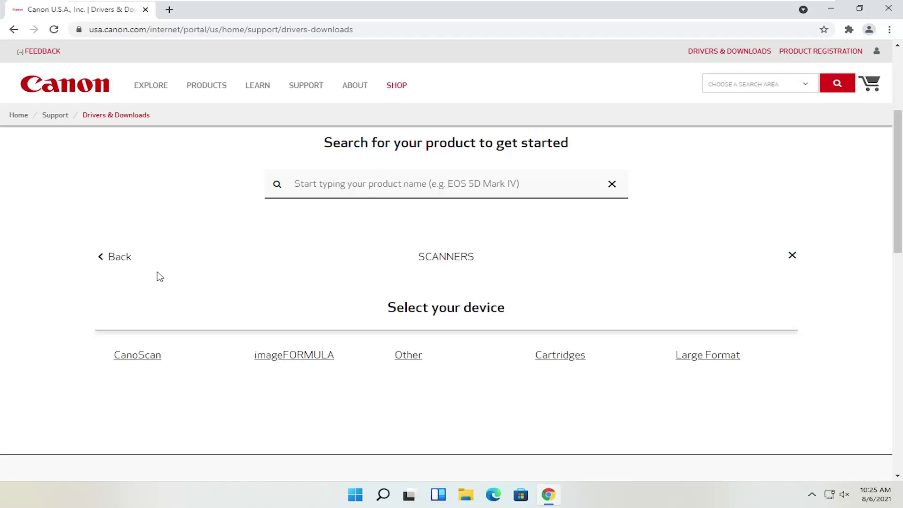
{"action": "left_click", "coordinate": [118, 257]}
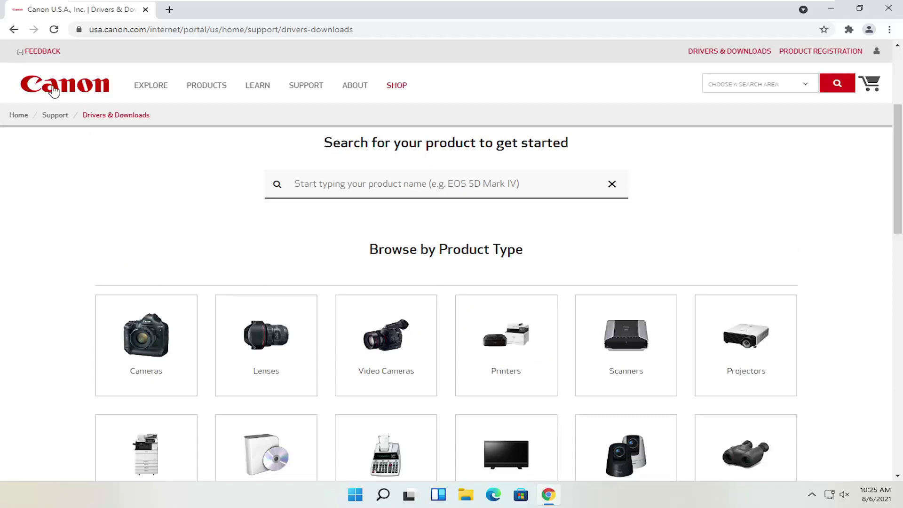
- Search Canon's product finder for "pixma mg2520" and open the PIXMA MG2520 (MG2500 Series) support page
{"action": "scroll", "coordinate": [178, 174], "scroll_direction": "down", "scroll_amount": 1}
{"action": "scroll", "coordinate": [168, 192], "scroll_direction": "down", "scroll_amount": 1}
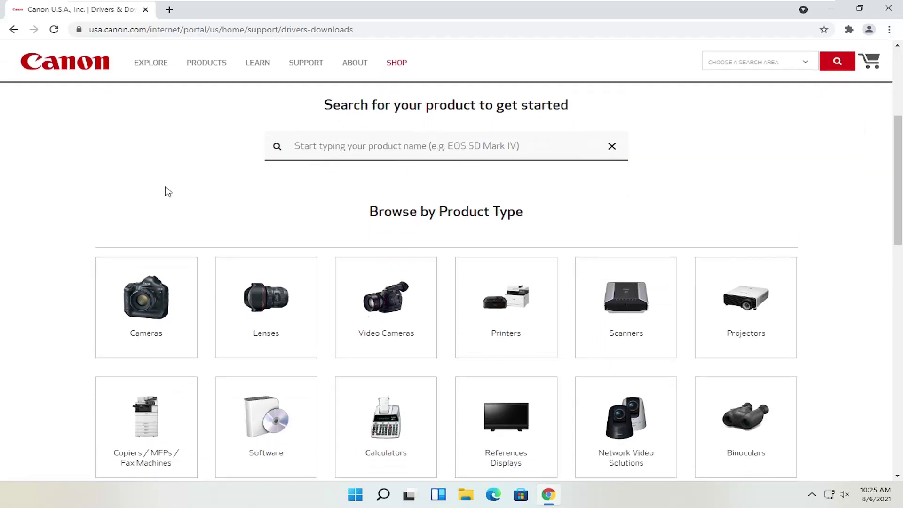
{"action": "scroll", "coordinate": [272, 168], "scroll_direction": "up", "scroll_amount": 2}
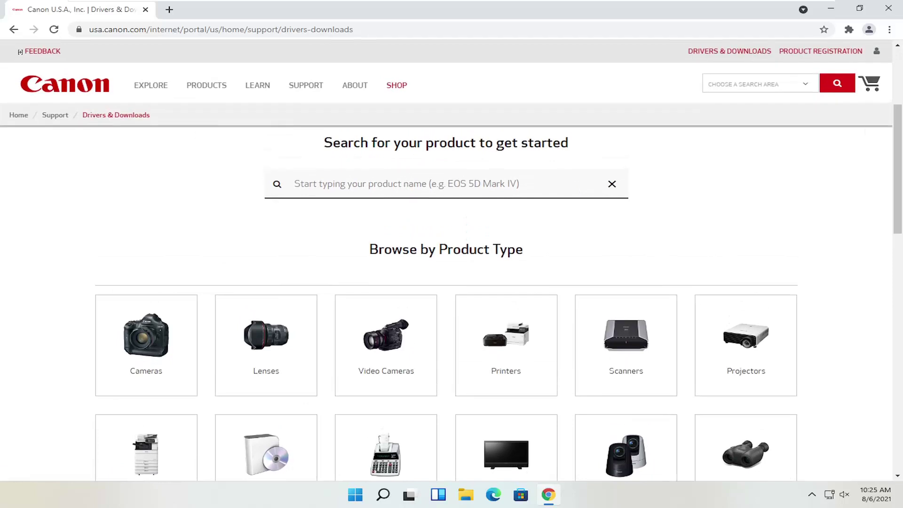
{"action": "left_click", "coordinate": [295, 183]}
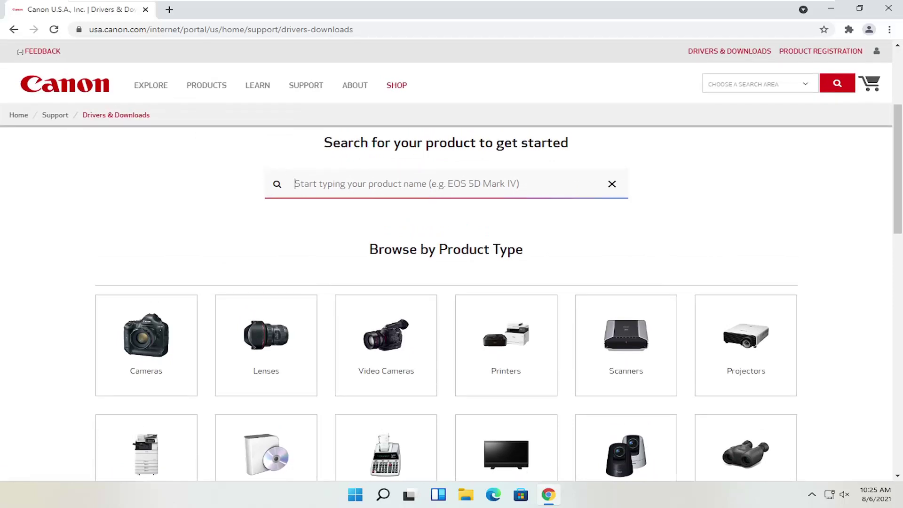
{"action": "type", "text": "pixma mg252"}
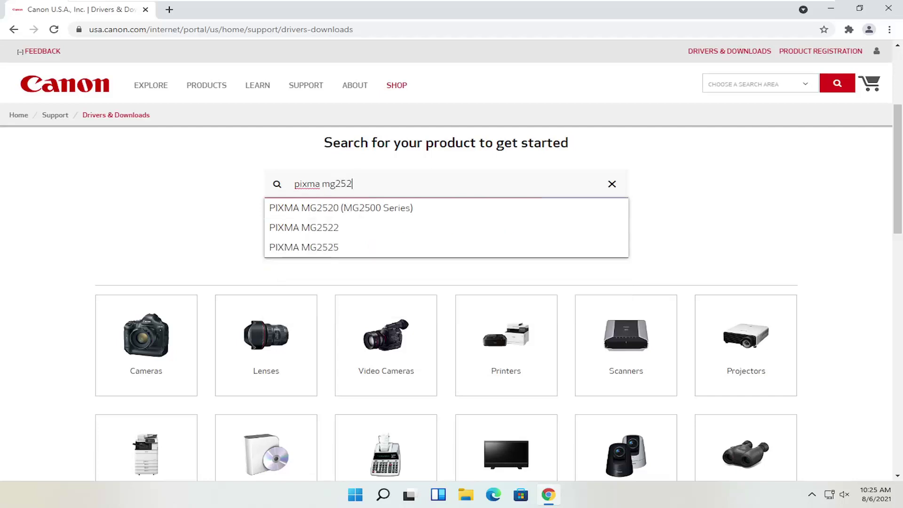
{"action": "type", "text": "0"}
{"action": "left_click", "coordinate": [339, 210]}
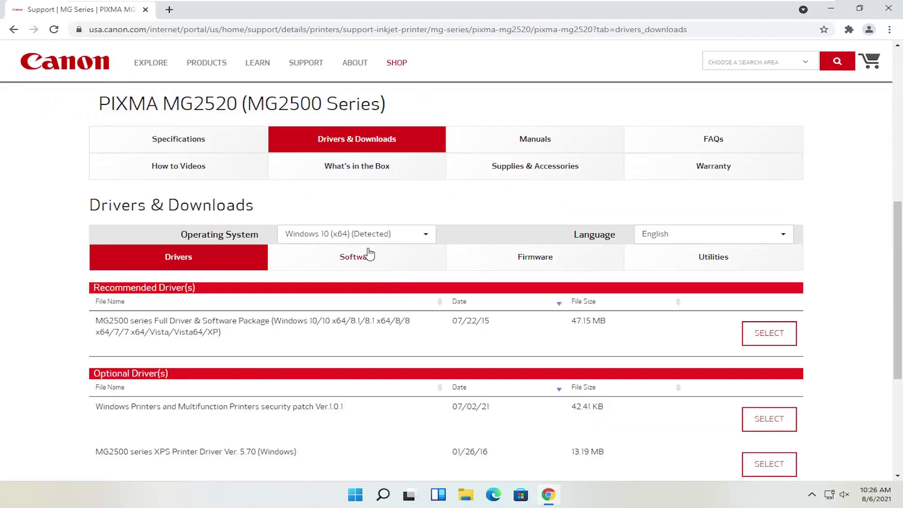
- Look through the printer's driver list and its Specifications section, and return to Drivers & Downloads
{"action": "scroll", "coordinate": [369, 254], "scroll_direction": "down", "scroll_amount": 1}
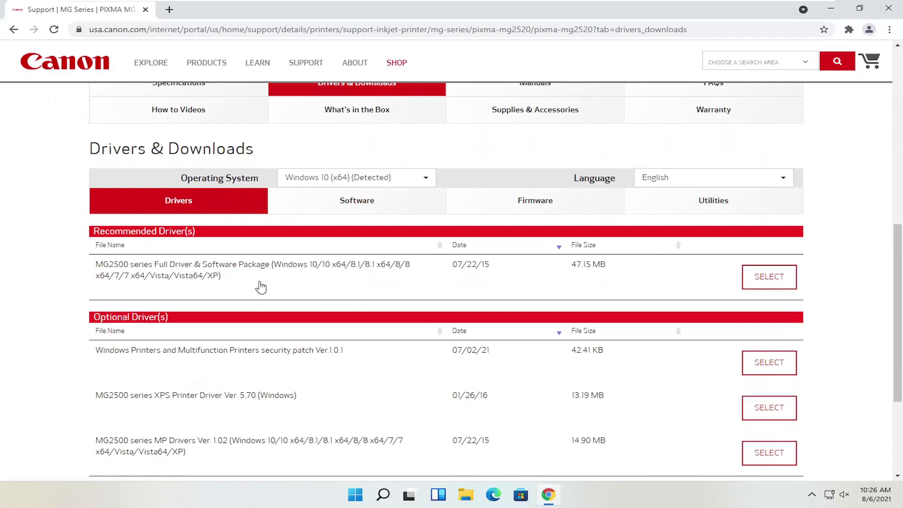
{"action": "scroll", "coordinate": [214, 301], "scroll_direction": "up", "scroll_amount": 2}
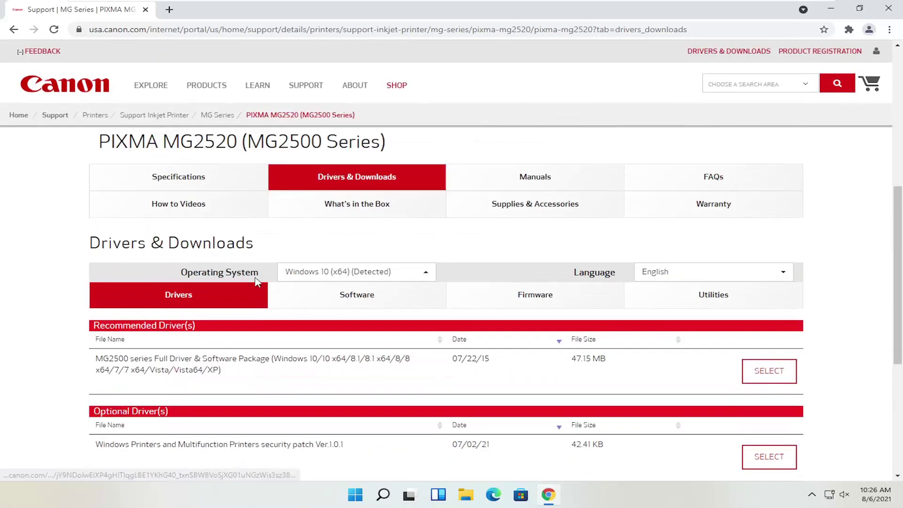
{"action": "left_click", "coordinate": [202, 200]}
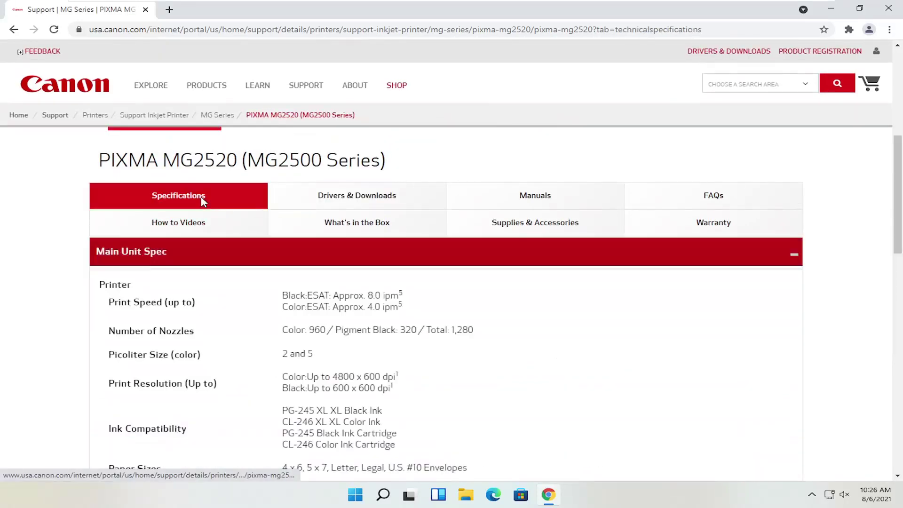
{"action": "scroll", "coordinate": [200, 194], "scroll_direction": "down", "scroll_amount": 2}
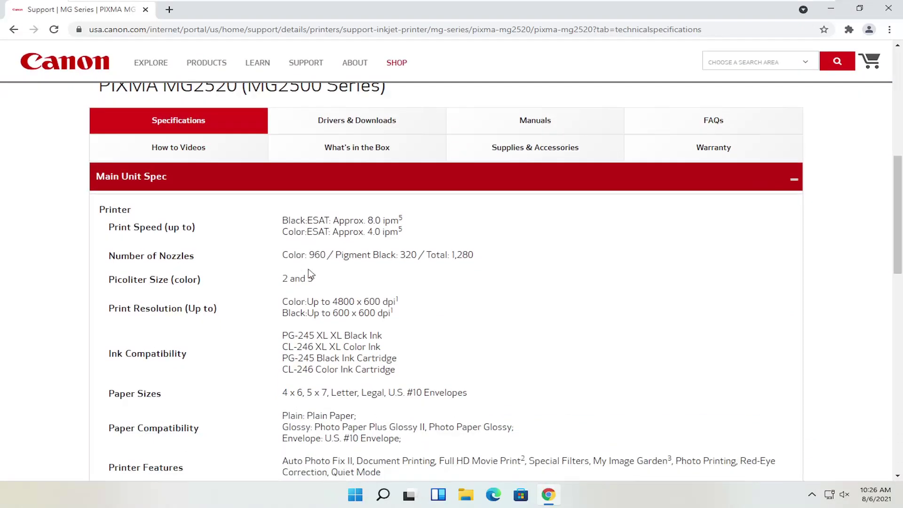
{"action": "scroll", "coordinate": [335, 269], "scroll_direction": "up", "scroll_amount": 3}
{"action": "left_click", "coordinate": [357, 214]}
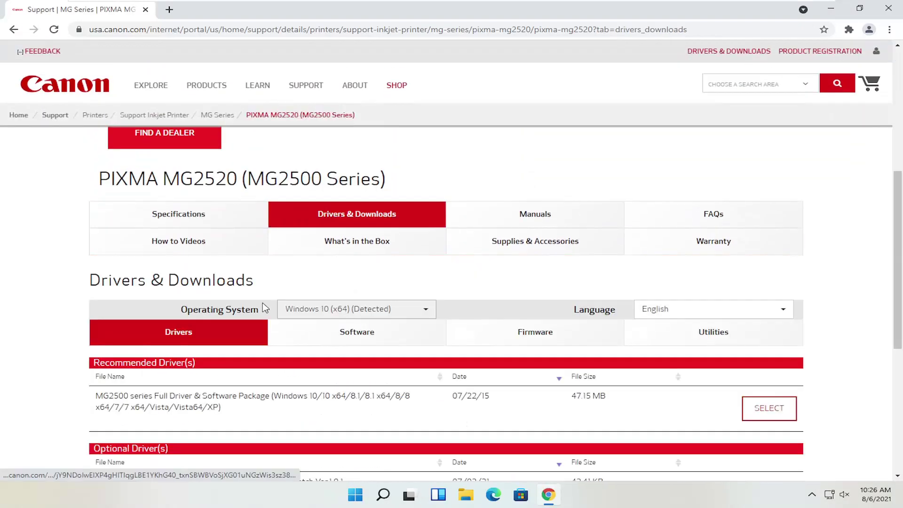
{"action": "scroll", "coordinate": [235, 312], "scroll_direction": "down", "scroll_amount": 2}
{"action": "scroll", "coordinate": [290, 325], "scroll_direction": "up", "scroll_amount": 1}
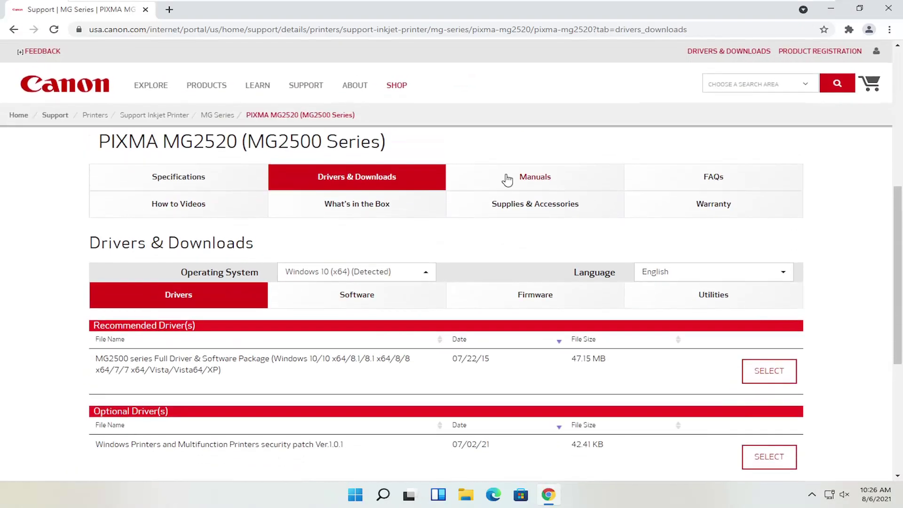
- Look through the printer's Manuals, How to Videos and Specifications sections
{"action": "left_click", "coordinate": [507, 177]}
{"action": "scroll", "coordinate": [358, 297], "scroll_direction": "down", "scroll_amount": 2}
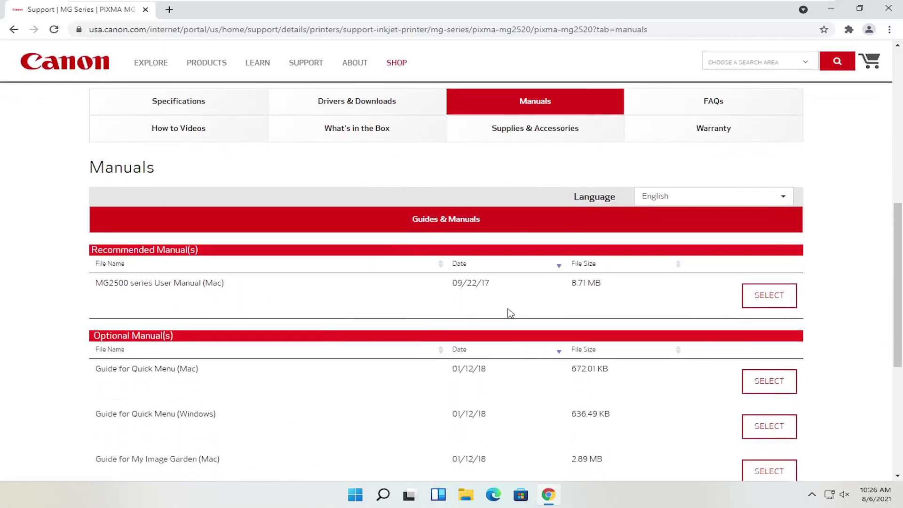
{"action": "scroll", "coordinate": [506, 306], "scroll_direction": "up", "scroll_amount": 3}
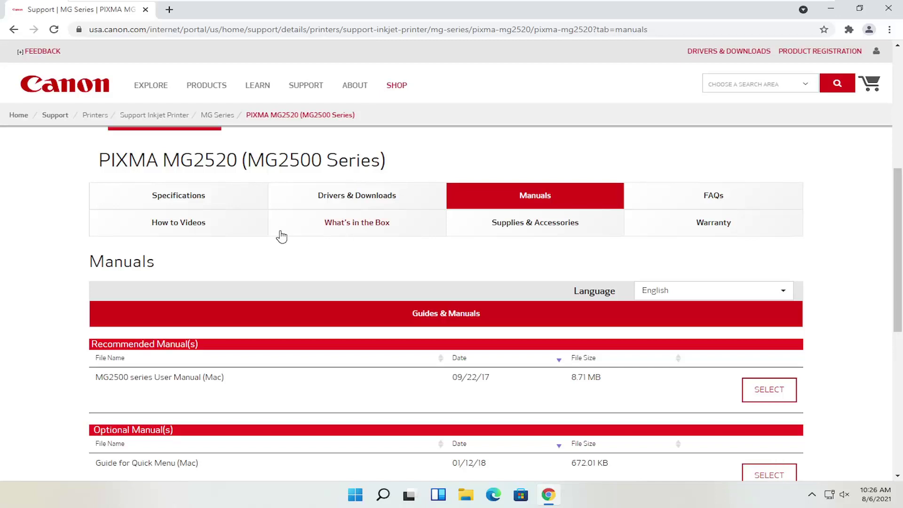
{"action": "left_click", "coordinate": [207, 227]}
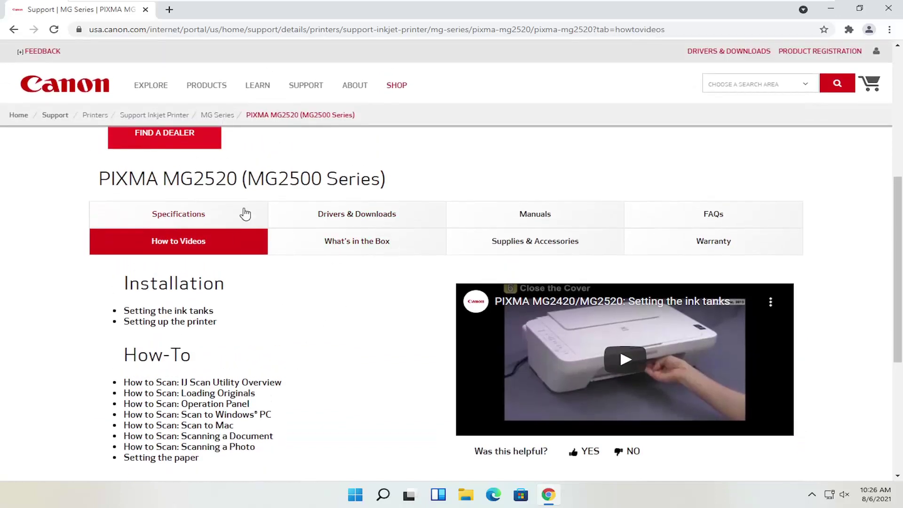
{"action": "left_click", "coordinate": [215, 217]}
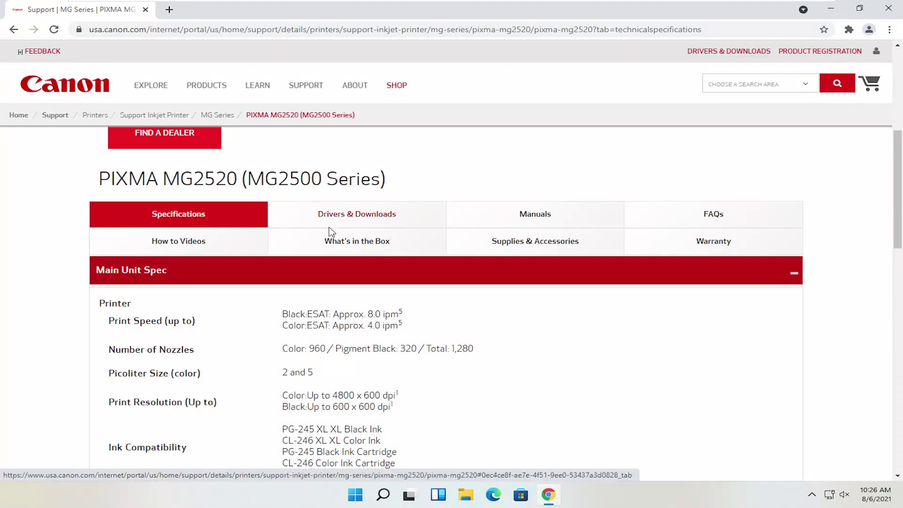
- Return to Drivers & Downloads and check the available operating system options, keeping Windows 10 (x64)
{"action": "left_click", "coordinate": [367, 214]}
{"action": "scroll", "coordinate": [370, 216], "scroll_direction": "down", "scroll_amount": 2}
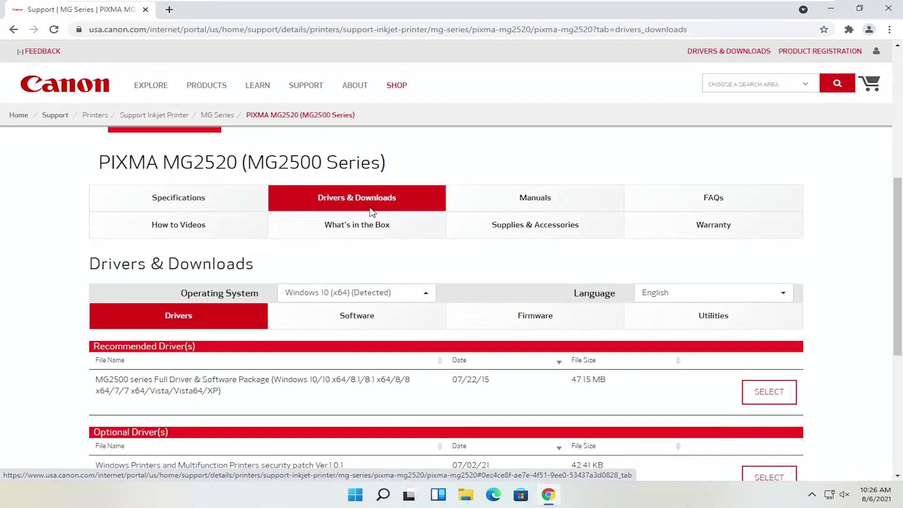
{"action": "left_click", "coordinate": [396, 235]}
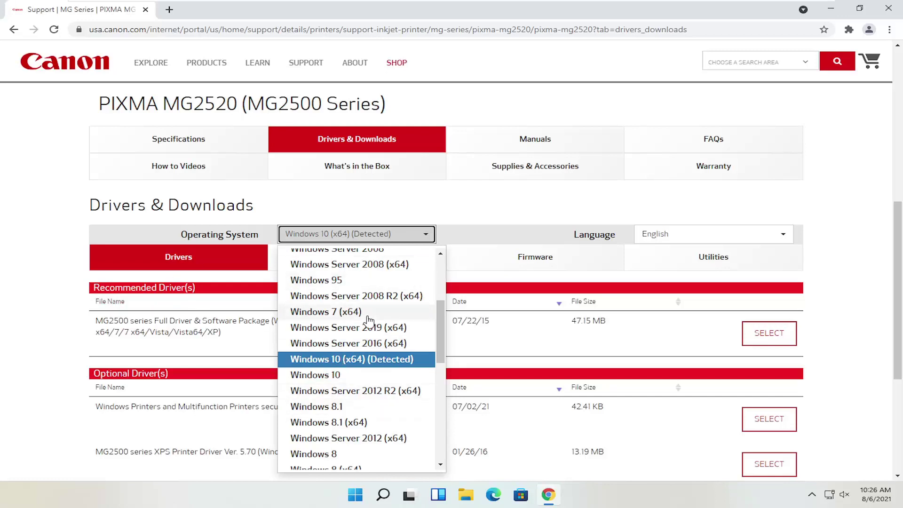
{"action": "left_click", "coordinate": [15, 303]}
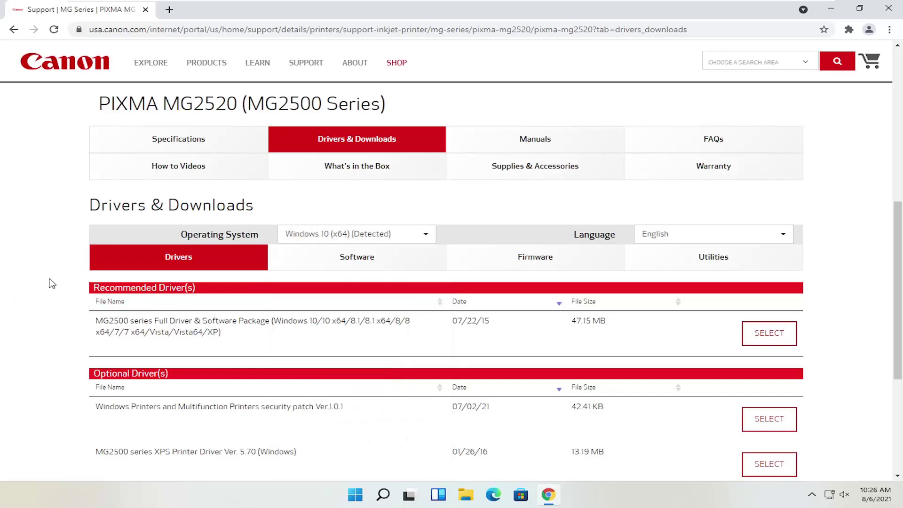
- Download the recommended MG2500 series Full Driver & Software Package for Windows
{"action": "scroll", "coordinate": [50, 282], "scroll_direction": "down", "scroll_amount": 1}
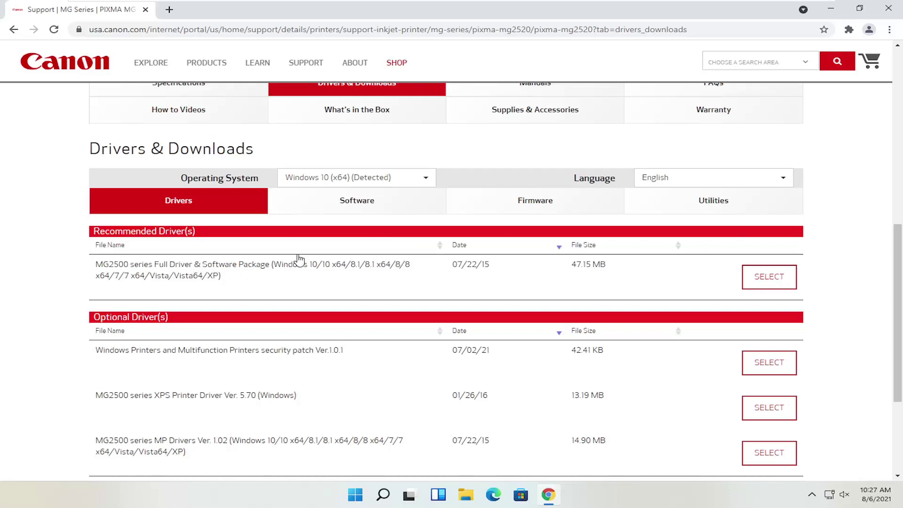
{"action": "left_click", "coordinate": [764, 280]}
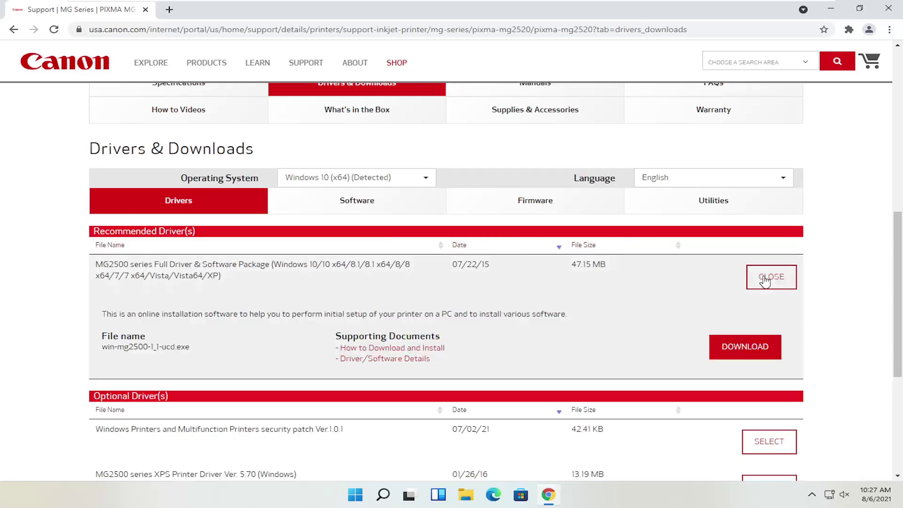
{"action": "scroll", "coordinate": [753, 272], "scroll_direction": "down", "scroll_amount": 1}
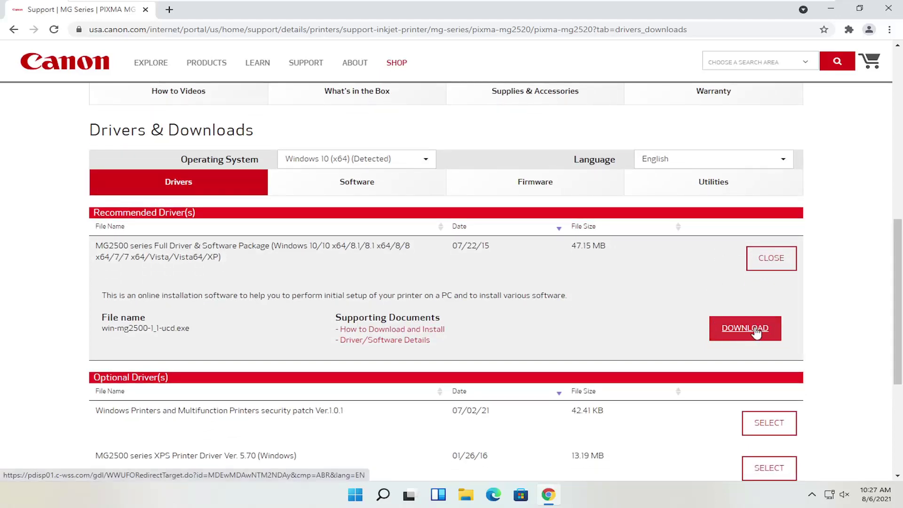
{"action": "left_click", "coordinate": [746, 331]}
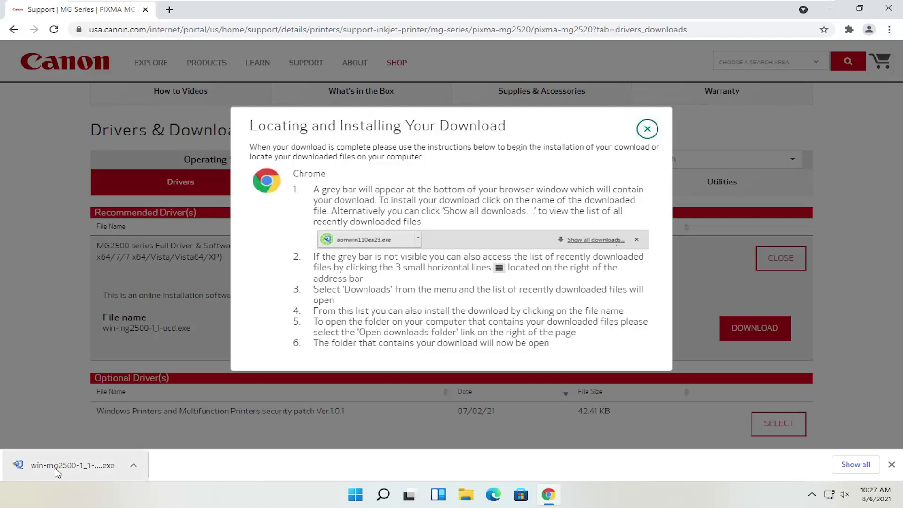
- Show the downloaded win-mg2500-1_1-ucd file in its Downloads folder and close the browser
{"action": "left_click", "coordinate": [134, 465]}
{"action": "left_click", "coordinate": [179, 434]}
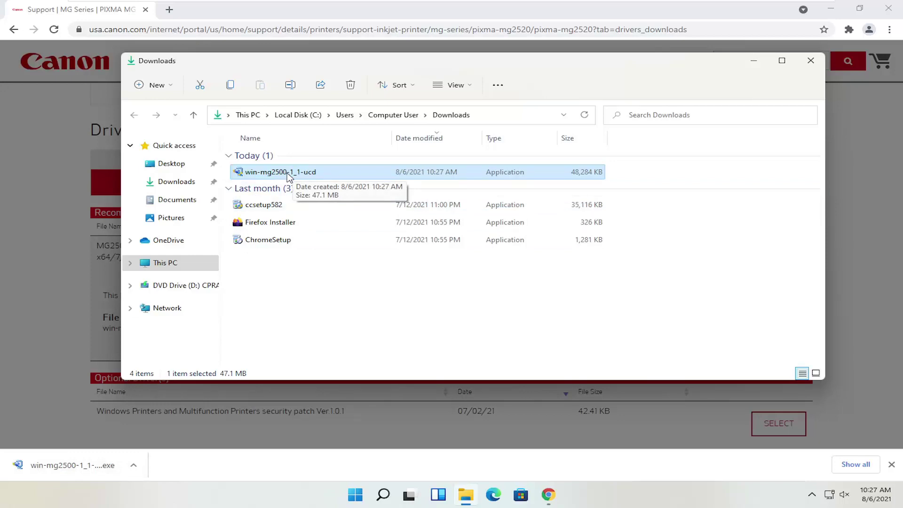
{"action": "left_click", "coordinate": [894, 10]}
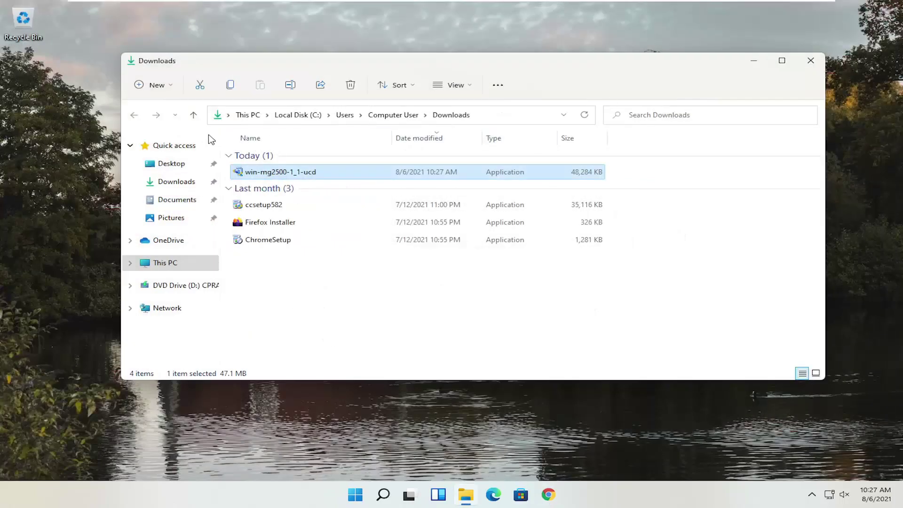
- Run the win-mg2500-1_1-ucd installer, allow it to make changes to the device, and minimize the Downloads window
{"action": "double_click", "coordinate": [270, 172]}
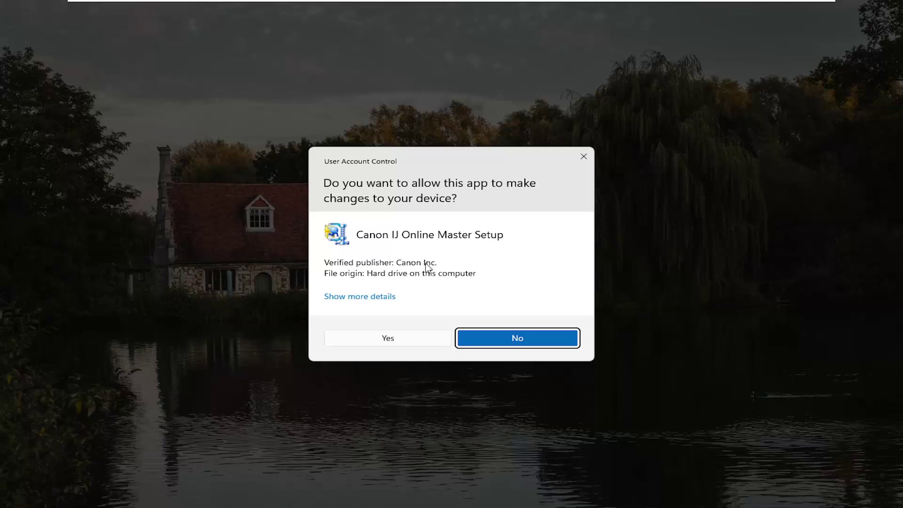
{"action": "left_click", "coordinate": [388, 339]}
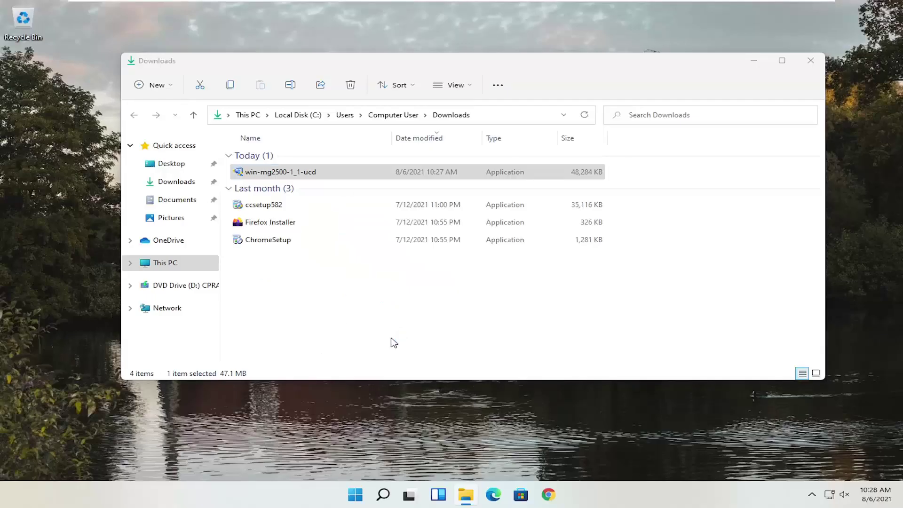
{"action": "left_click", "coordinate": [754, 61]}
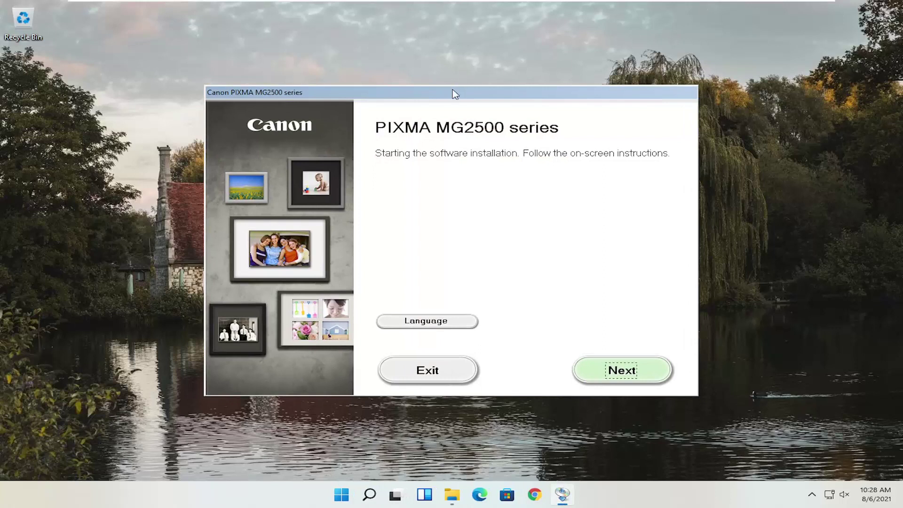
- Check the Canon installer's language choices, keeping English, and proceed past the PIXMA MG2500 series start screen
{"action": "left_click_drag", "start_coordinate": [455, 95], "coordinate": [458, 70]}
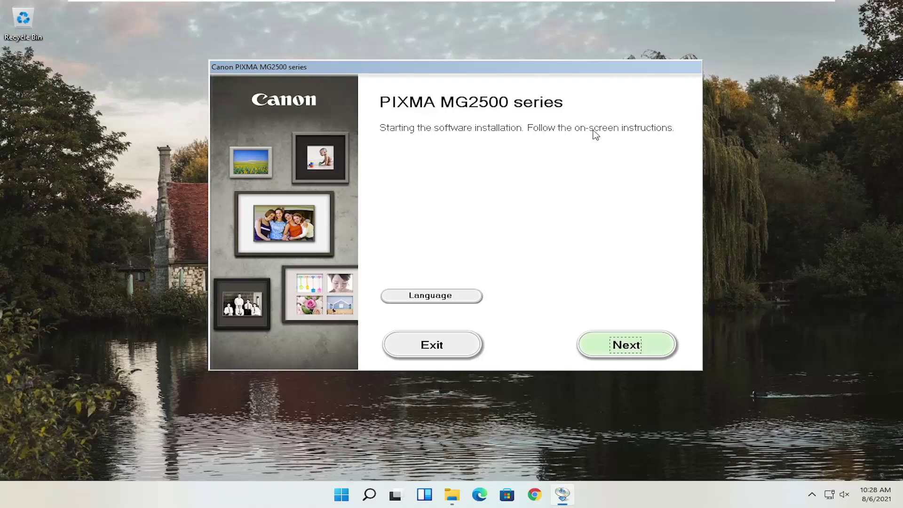
{"action": "left_click", "coordinate": [428, 297]}
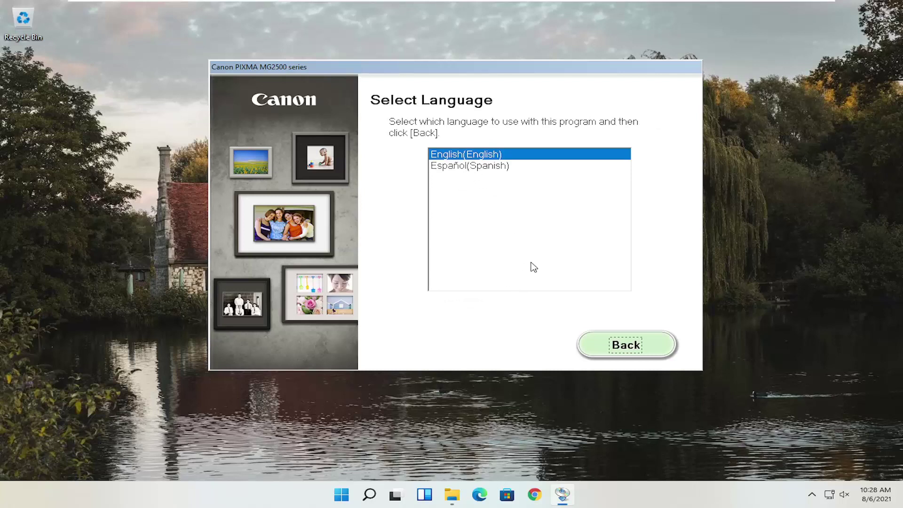
{"action": "left_click", "coordinate": [610, 347]}
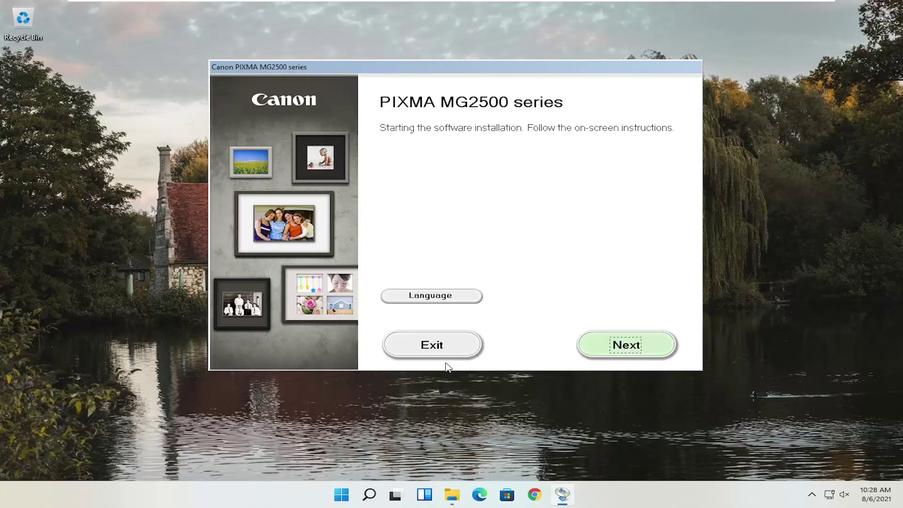
{"action": "left_click", "coordinate": [628, 346]}
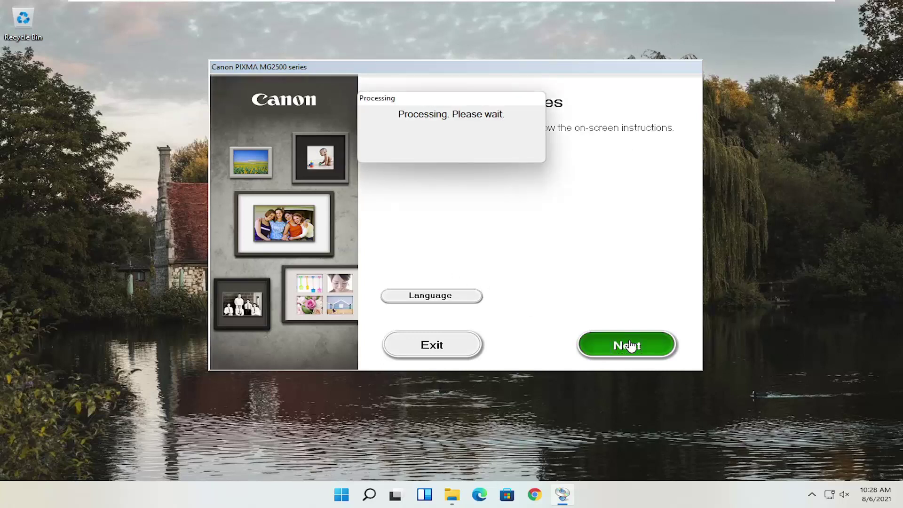
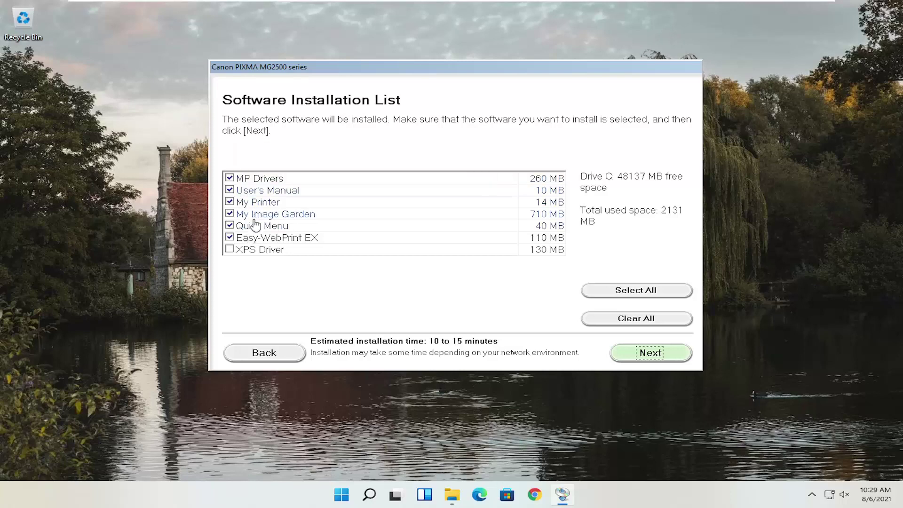
- Review the Software Installation List, exclude Easy-WebPrint EX from the installation, and continue with the remaining selection
{"action": "mouse_move", "coordinate": [260, 242]}
{"action": "mouse_move", "coordinate": [258, 180]}
{"action": "mouse_move", "coordinate": [285, 217]}
{"action": "left_click", "coordinate": [230, 239]}
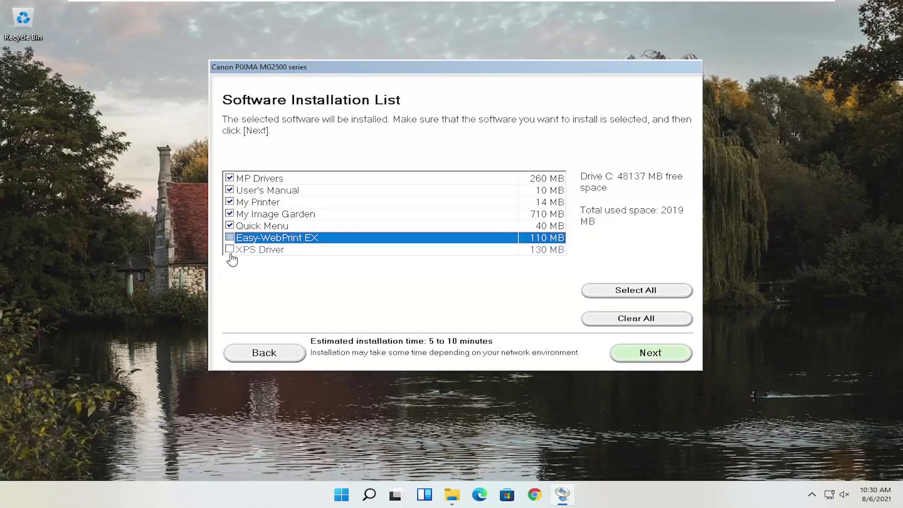
{"action": "mouse_move", "coordinate": [231, 240]}
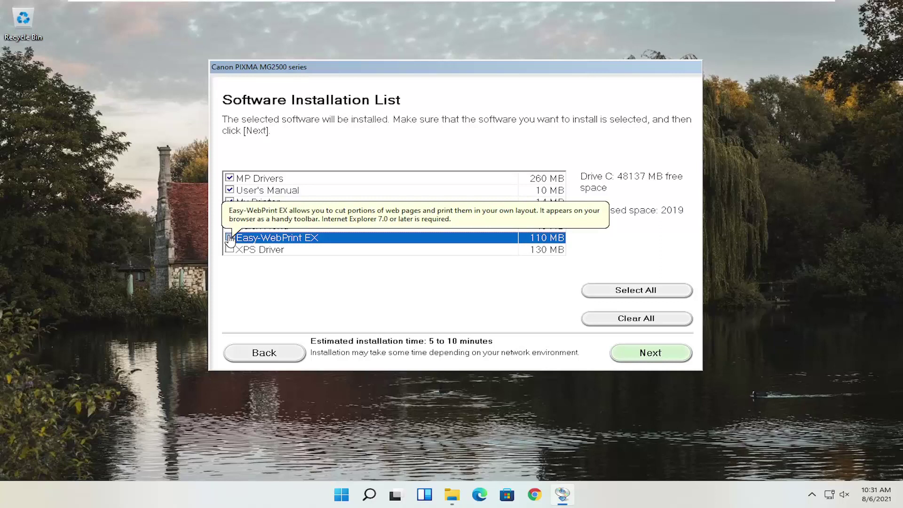
{"action": "left_click", "coordinate": [230, 238]}
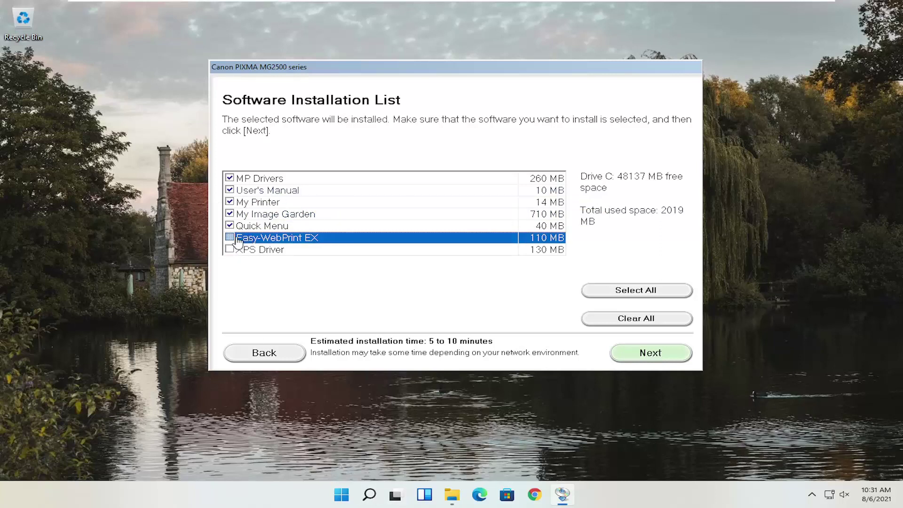
{"action": "mouse_move", "coordinate": [233, 246]}
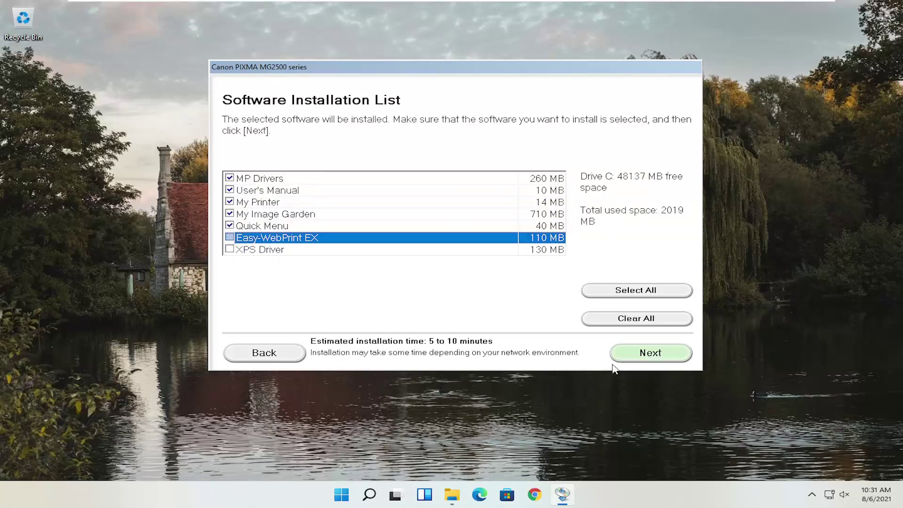
{"action": "left_click", "coordinate": [635, 363]}
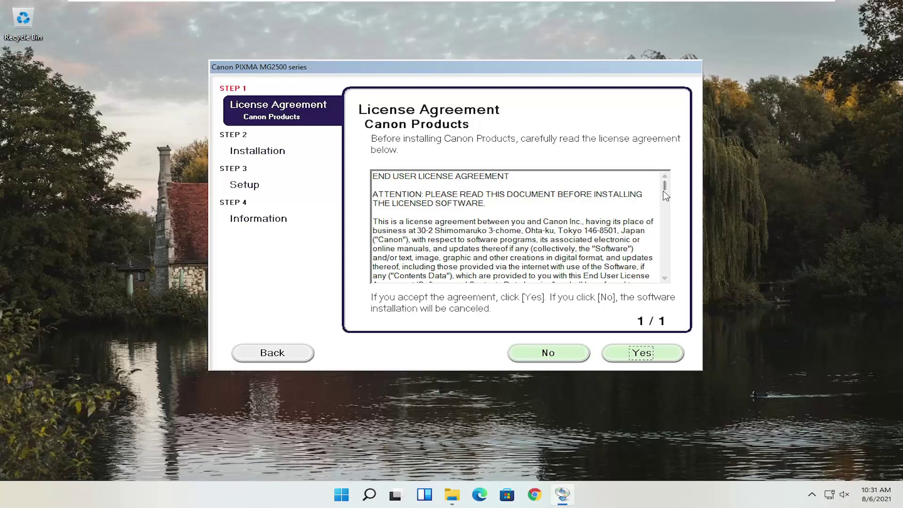
- Accept the Canon license agreement and continue past the notice about allowing all install wizard processes
{"action": "left_click", "coordinate": [630, 361]}
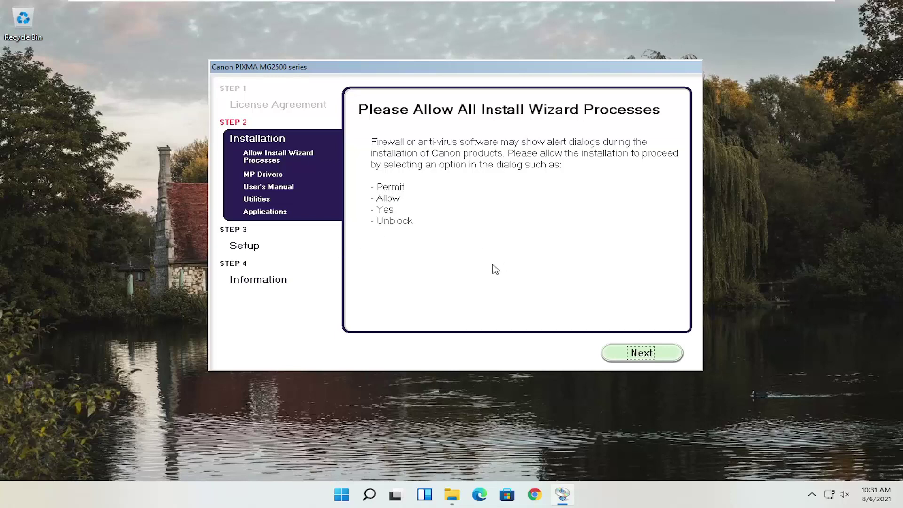
{"action": "left_click", "coordinate": [633, 357]}
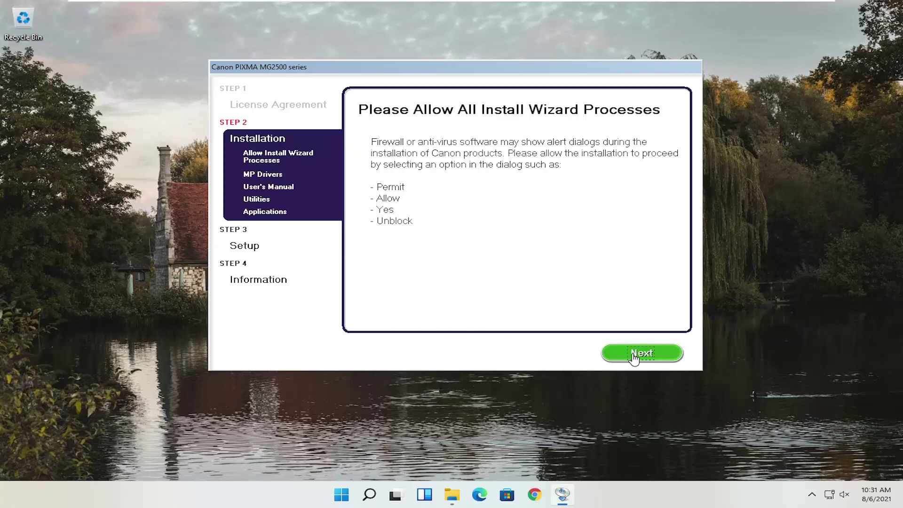